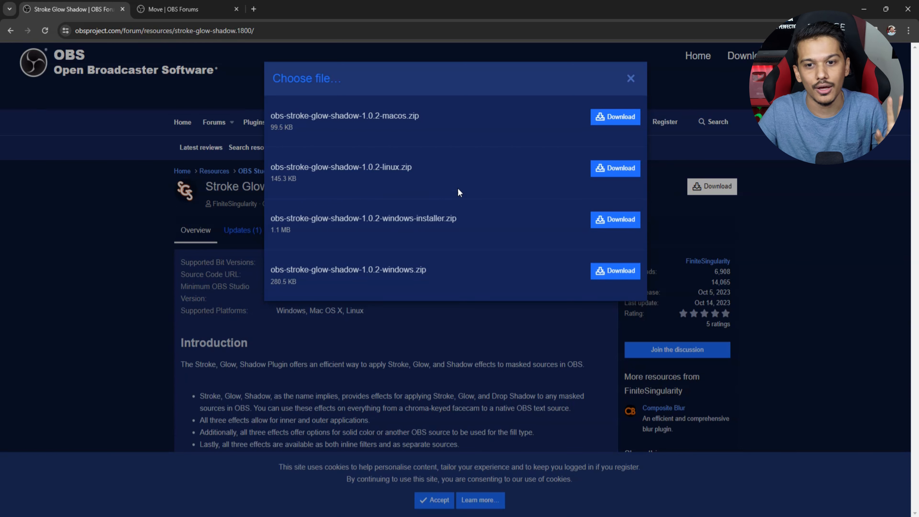
Close the Stroke Glow Shadow file download list and switch to OBS Studio.
{"action": "left_click", "coordinate": [629, 79]}
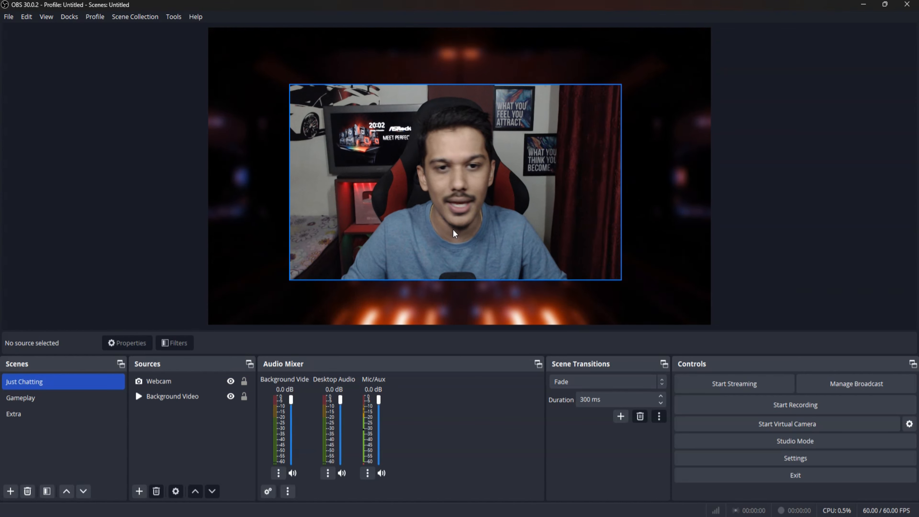
{"action": "left_click", "coordinate": [563, 192]}
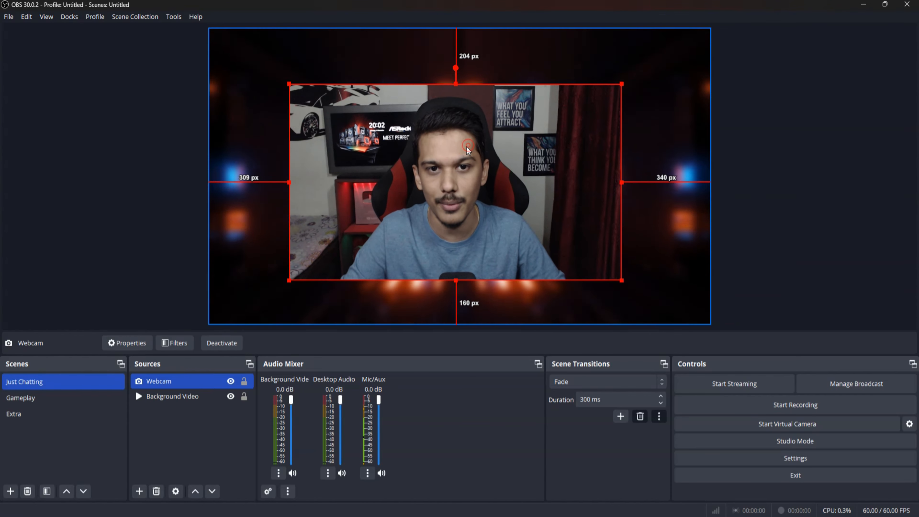
{"action": "left_click", "coordinate": [771, 158]}
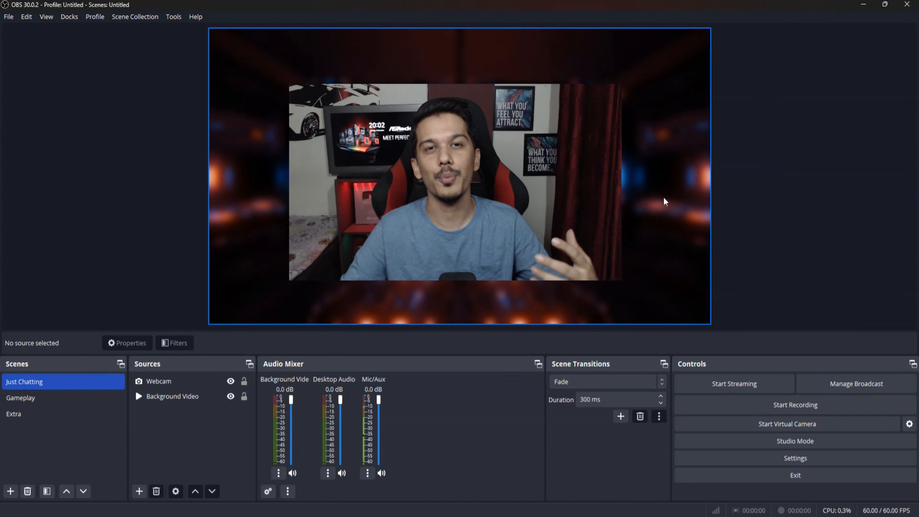
Add a Glow effect filter with its default name to the Webcam source.
{"action": "left_click", "coordinate": [452, 209]}
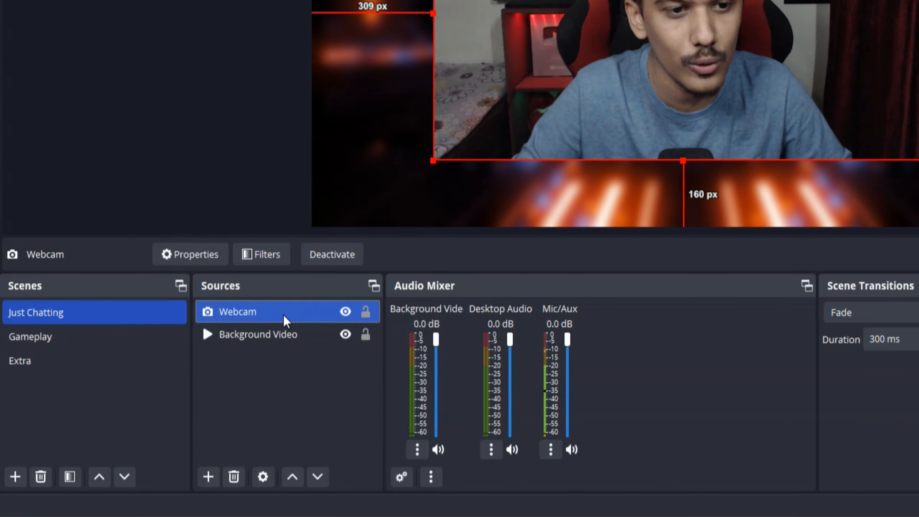
{"action": "left_click", "coordinate": [268, 255]}
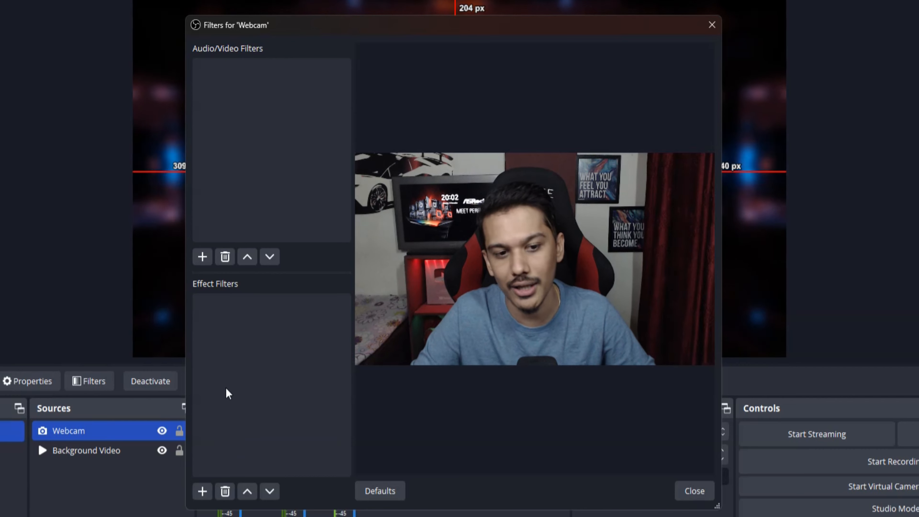
{"action": "left_click", "coordinate": [204, 494]}
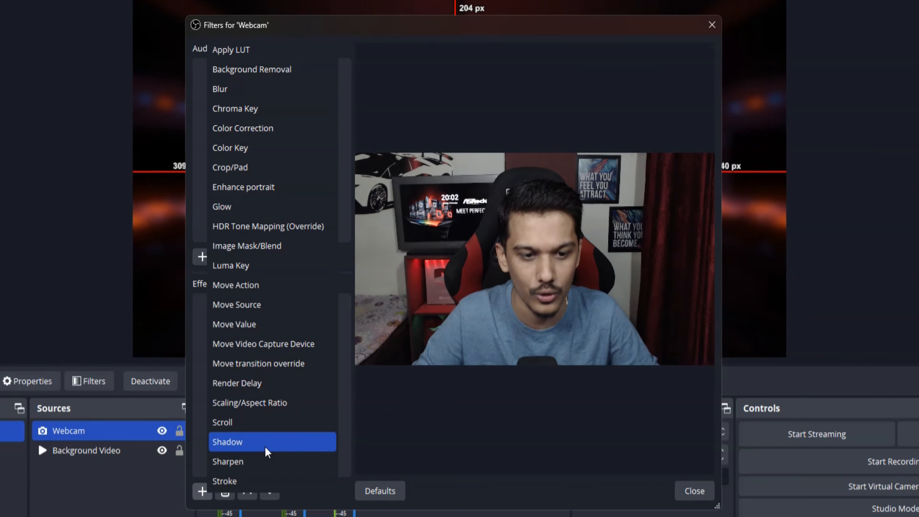
{"action": "left_click", "coordinate": [243, 212]}
{"action": "left_click", "coordinate": [425, 286]}
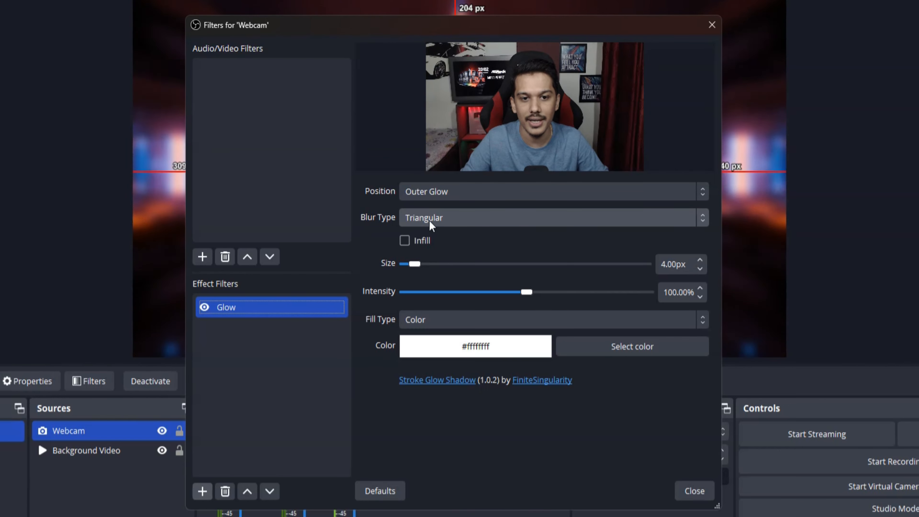
Set the glow size to 7 px and move the Filters window to inspect the webcam's edges on the canvas.
{"action": "left_click_drag", "start_coordinate": [472, 34], "coordinate": [658, 39]}
{"action": "left_click_drag", "start_coordinate": [601, 269], "coordinate": [608, 269]}
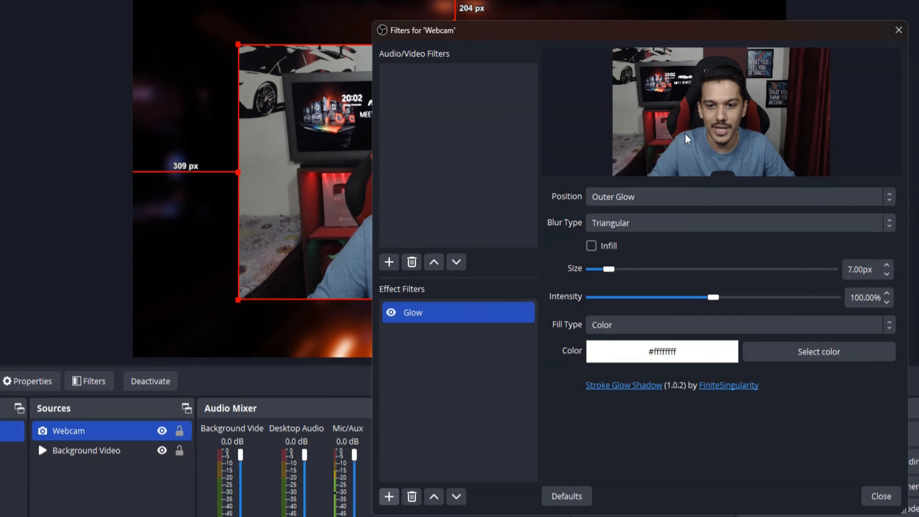
{"action": "left_click_drag", "start_coordinate": [646, 40], "coordinate": [770, 42]}
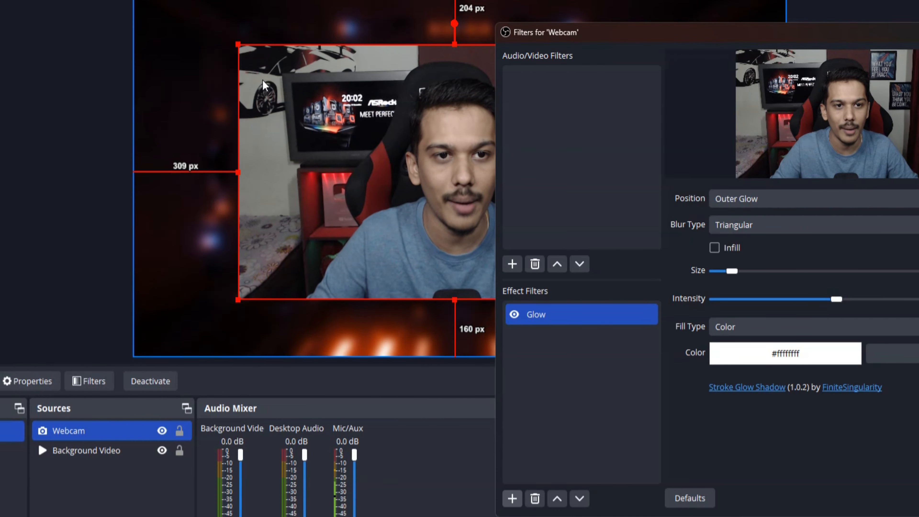
{"action": "left_click_drag", "start_coordinate": [632, 33], "coordinate": [397, 305]}
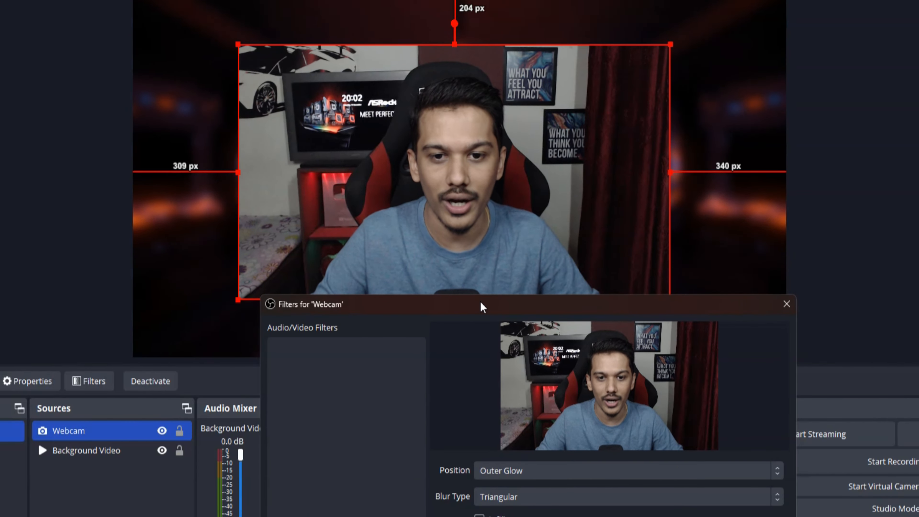
{"action": "left_click_drag", "start_coordinate": [479, 301], "coordinate": [618, 22]}
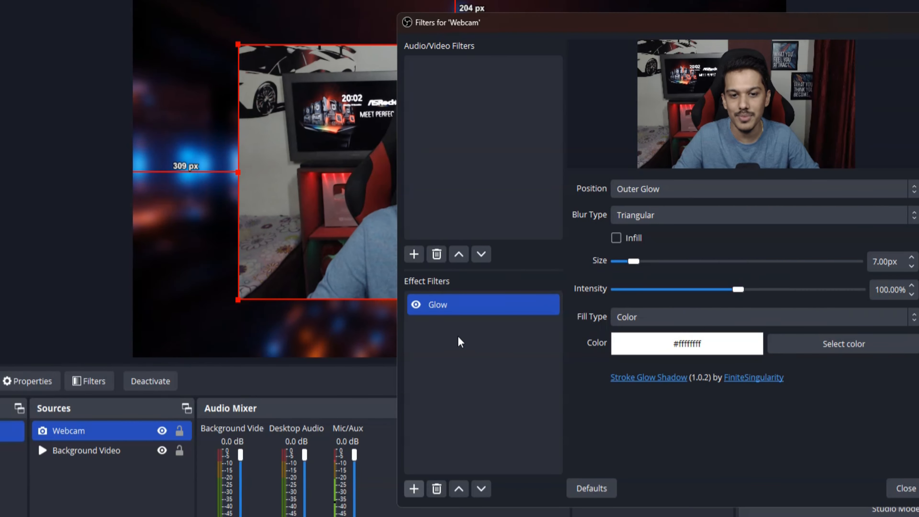
Add a Crop/Pad effect filter to the webcam and place it above the Glow filter.
{"action": "left_click", "coordinate": [414, 489]}
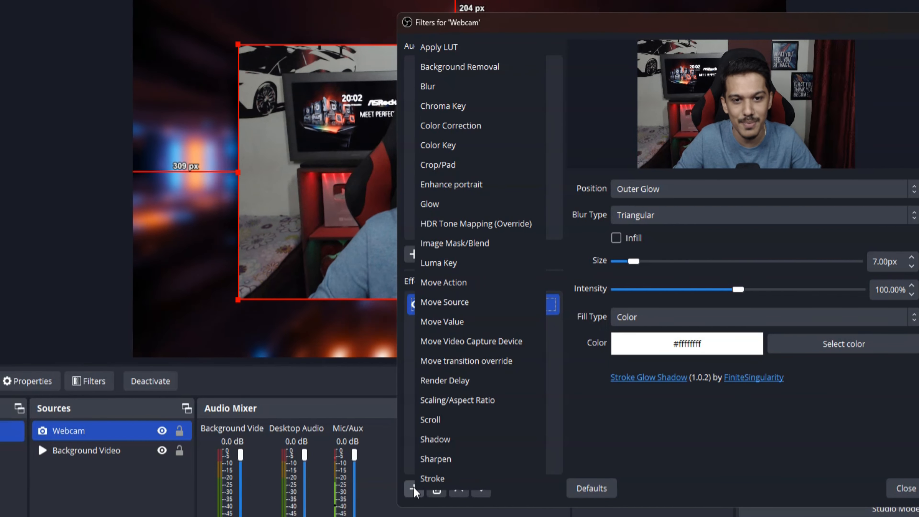
{"action": "left_click", "coordinate": [450, 165]}
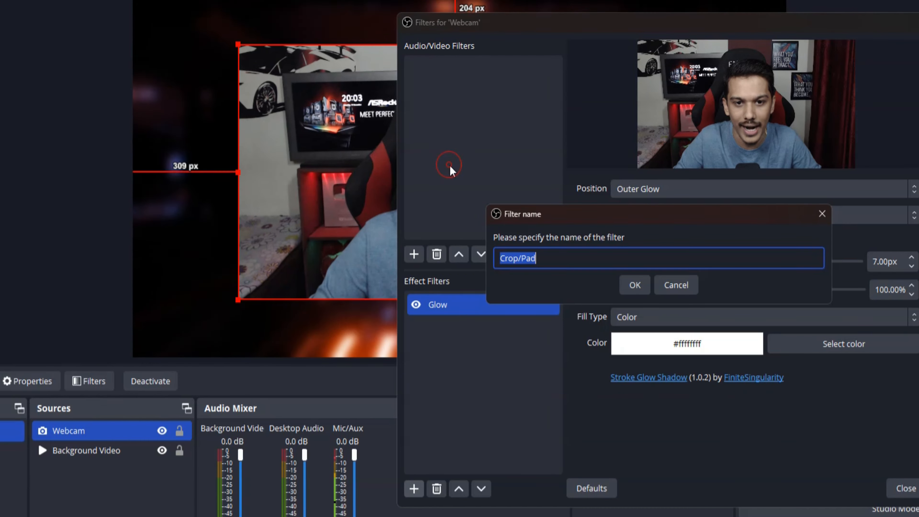
{"action": "left_click", "coordinate": [632, 285]}
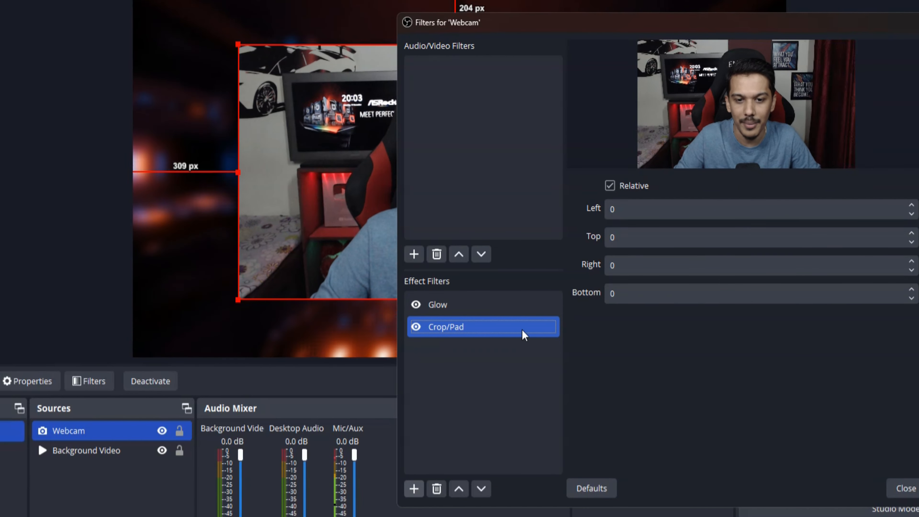
{"action": "mouse_move", "coordinate": [470, 327]}
{"action": "left_mouse_down"}
{"action": "mouse_move", "coordinate": [469, 300]}
{"action": "mouse_move", "coordinate": [478, 334]}
{"action": "mouse_move", "coordinate": [461, 322]}
{"action": "left_mouse_up"}
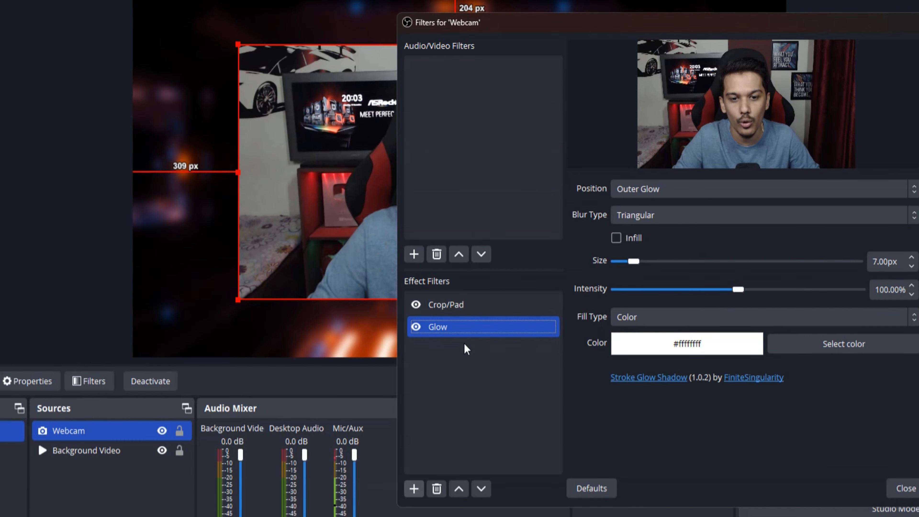
Set the Crop/Pad filter's left, top, right and bottom values to -100 each.
{"action": "left_click", "coordinate": [464, 305]}
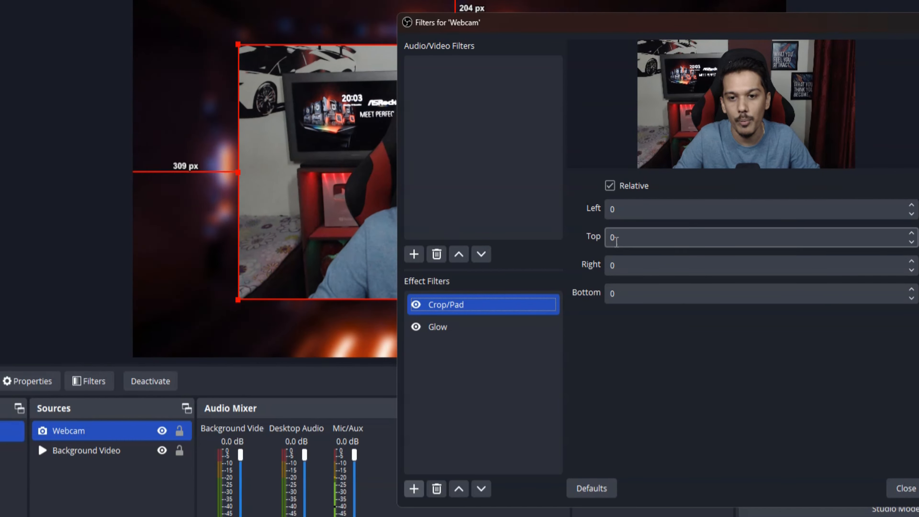
{"action": "double_click", "coordinate": [630, 208]}
{"action": "type", "text": "100"}
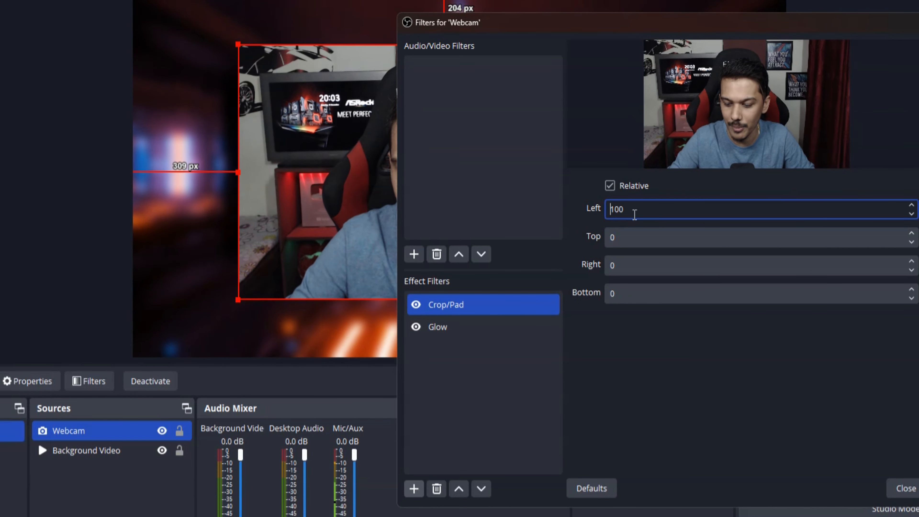
{"action": "type", "text": "-"}
{"action": "double_click", "coordinate": [636, 209]}
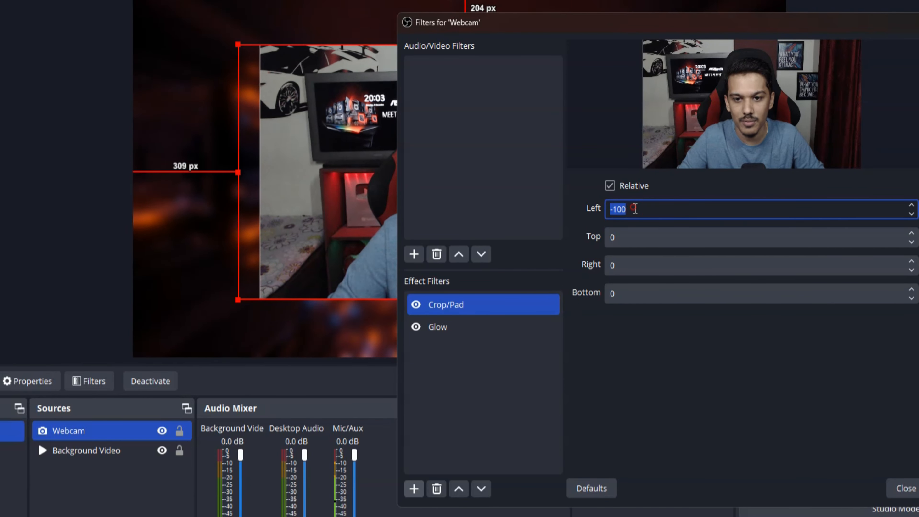
{"action": "double_click", "coordinate": [656, 235]}
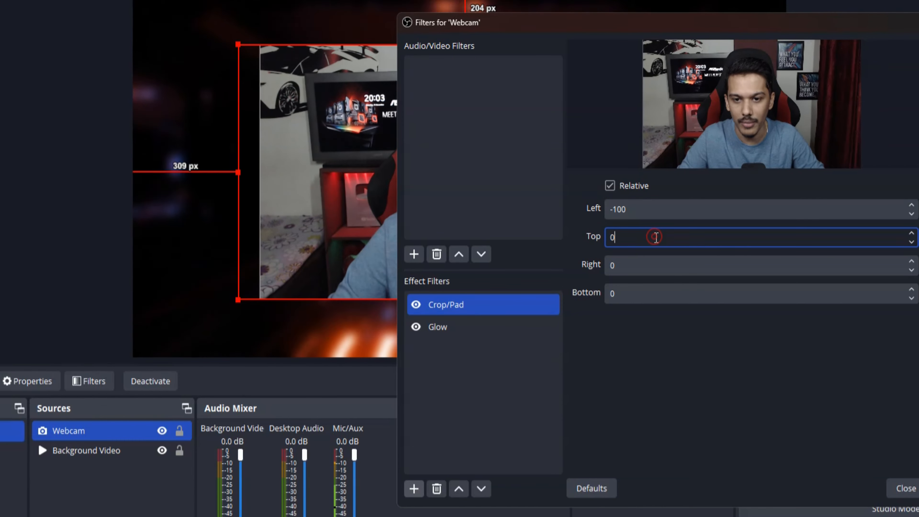
{"action": "type", "text": "-100"}
{"action": "double_click", "coordinate": [639, 261]}
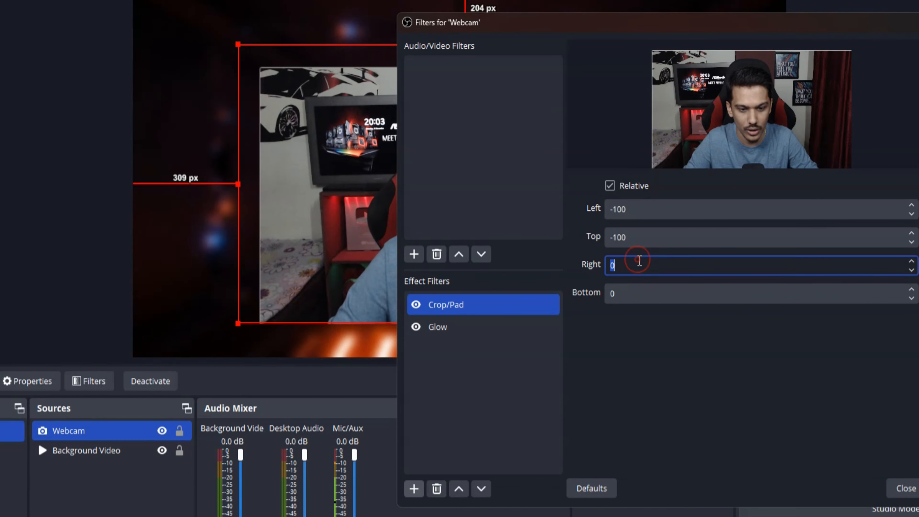
{"action": "type", "text": "-100"}
{"action": "double_click", "coordinate": [638, 293]}
{"action": "type", "text": "-100"}
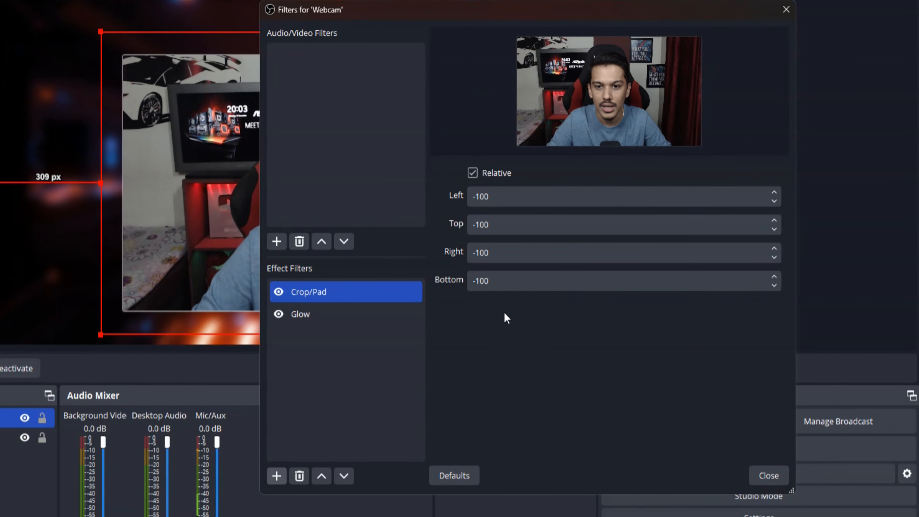
Increase the Glow filter's size to 31 px.
{"action": "left_click", "coordinate": [322, 317]}
{"action": "left_click_drag", "start_coordinate": [532, 15], "coordinate": [604, 26]}
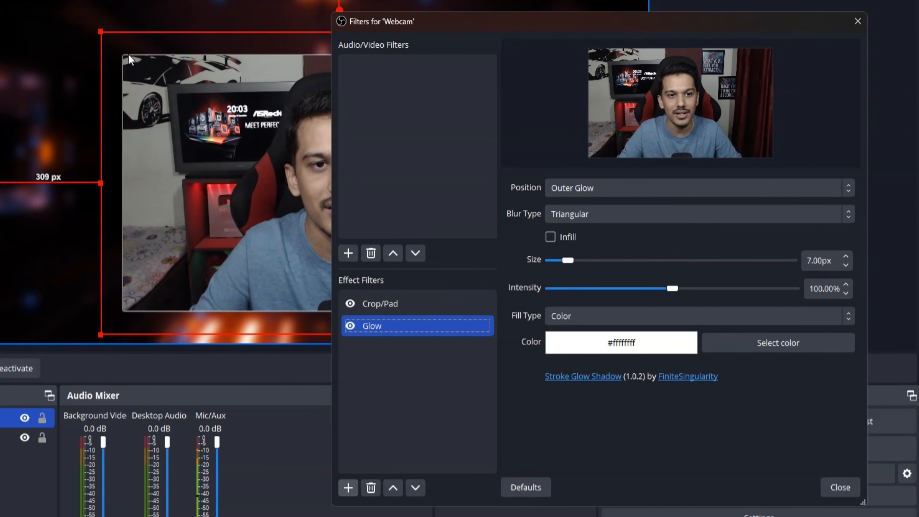
{"action": "left_click_drag", "start_coordinate": [566, 261], "coordinate": [621, 262]}
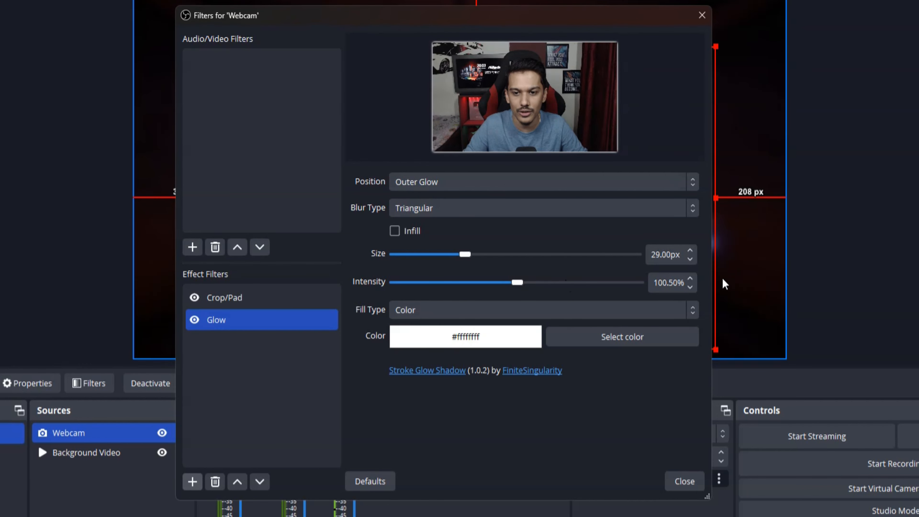
{"action": "left_click_drag", "start_coordinate": [462, 254], "coordinate": [467, 253]}
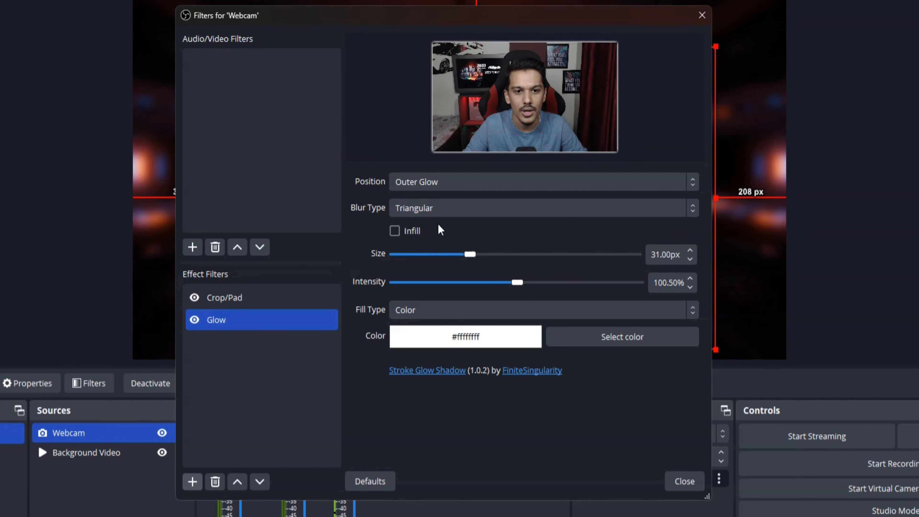
Compare the glow's Triangular and Dual Kawase blur types and set it to Dual Kawase.
{"action": "left_click", "coordinate": [428, 209]}
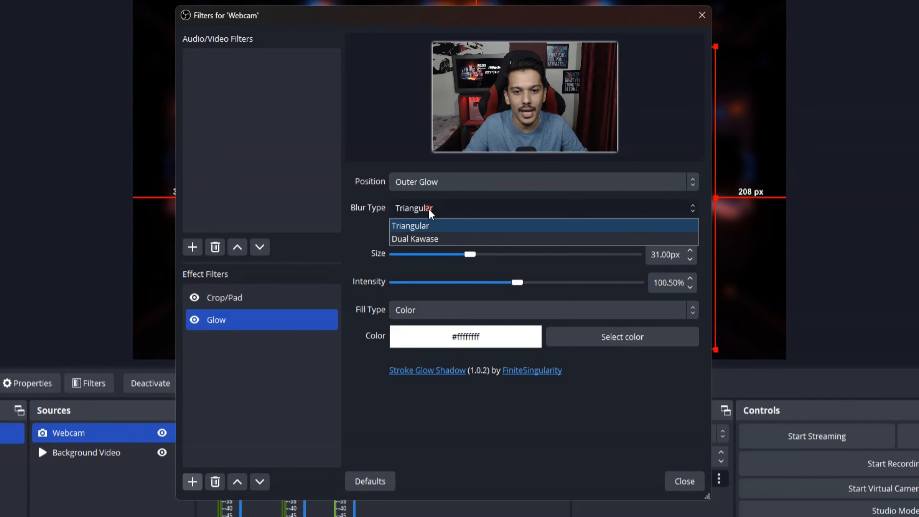
{"action": "left_click", "coordinate": [431, 240]}
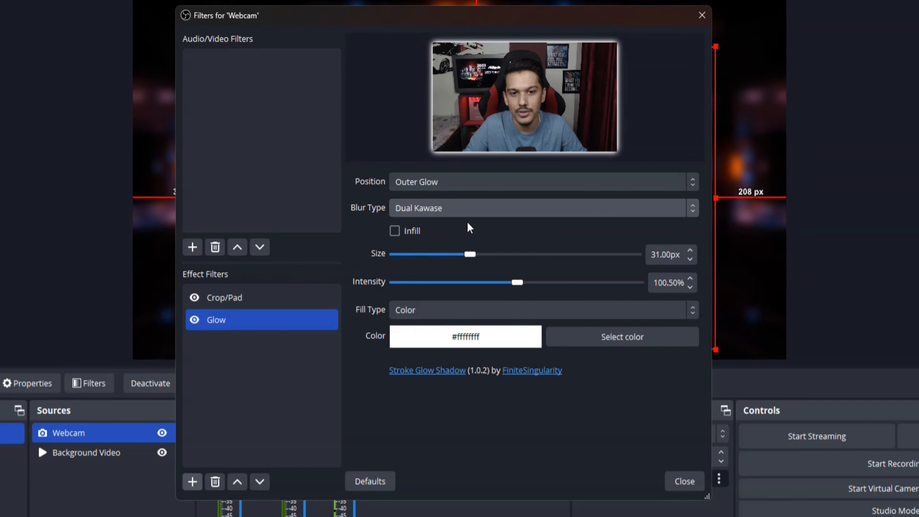
{"action": "left_click", "coordinate": [436, 212]}
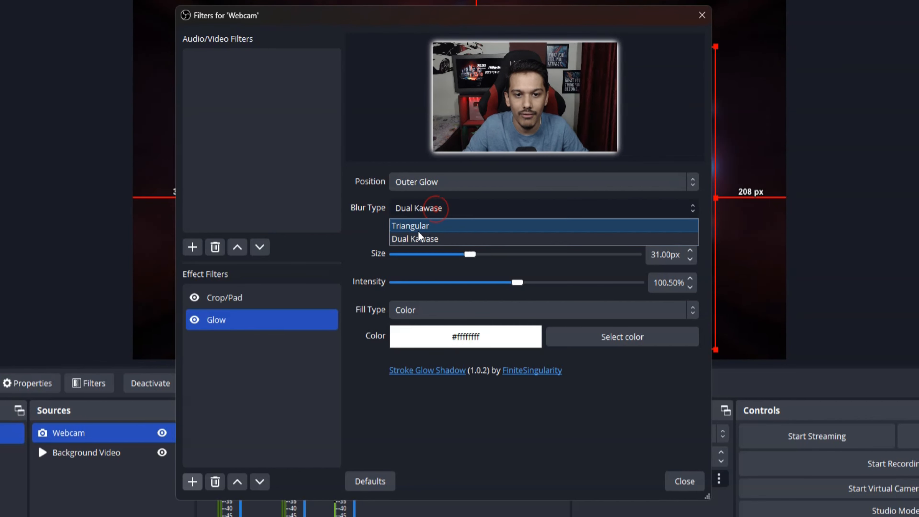
{"action": "left_click", "coordinate": [413, 237]}
{"action": "left_click", "coordinate": [434, 202]}
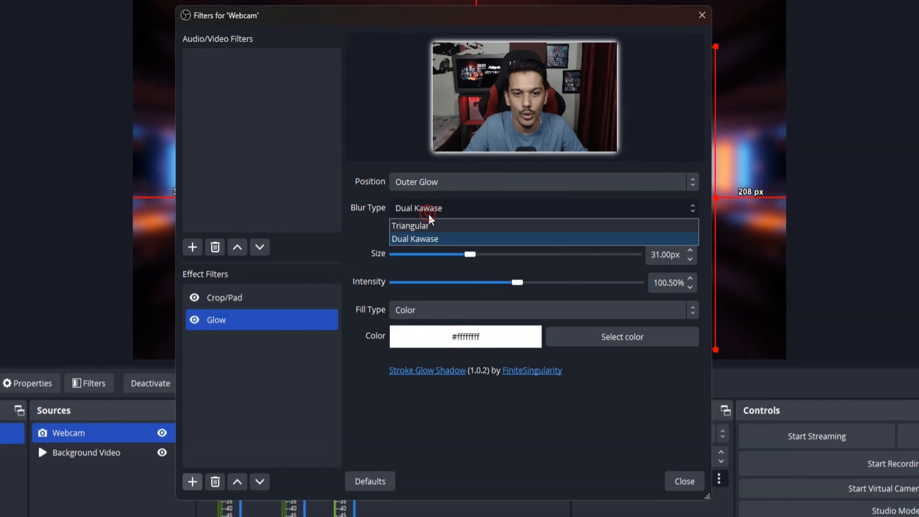
{"action": "left_click", "coordinate": [419, 227]}
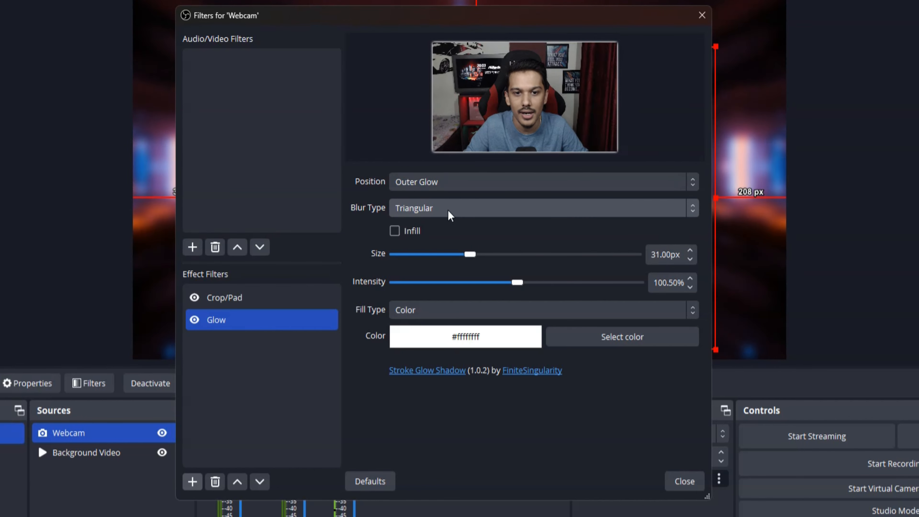
{"action": "left_click", "coordinate": [442, 204]}
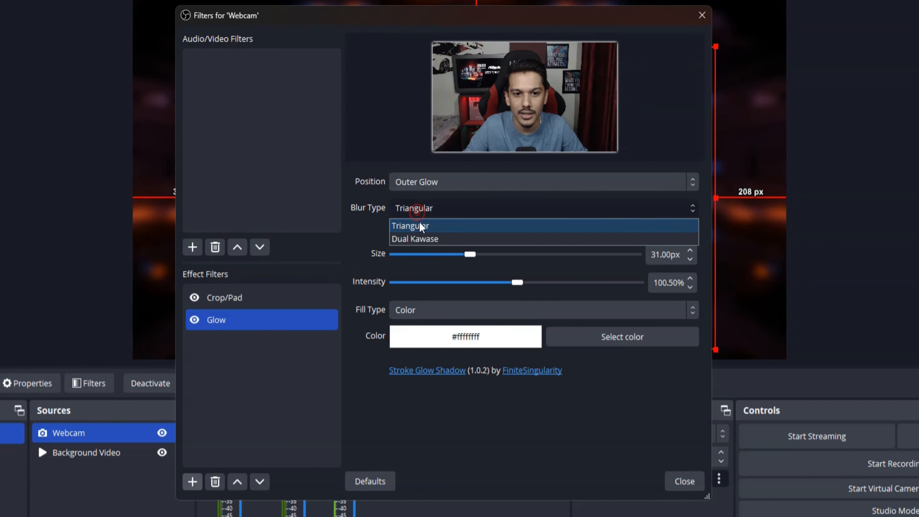
{"action": "left_click", "coordinate": [408, 238]}
Move the Filters window off the preview and shift the webcam slightly upward on the canvas.
{"action": "left_click_drag", "start_coordinate": [365, 216], "coordinate": [463, 485]}
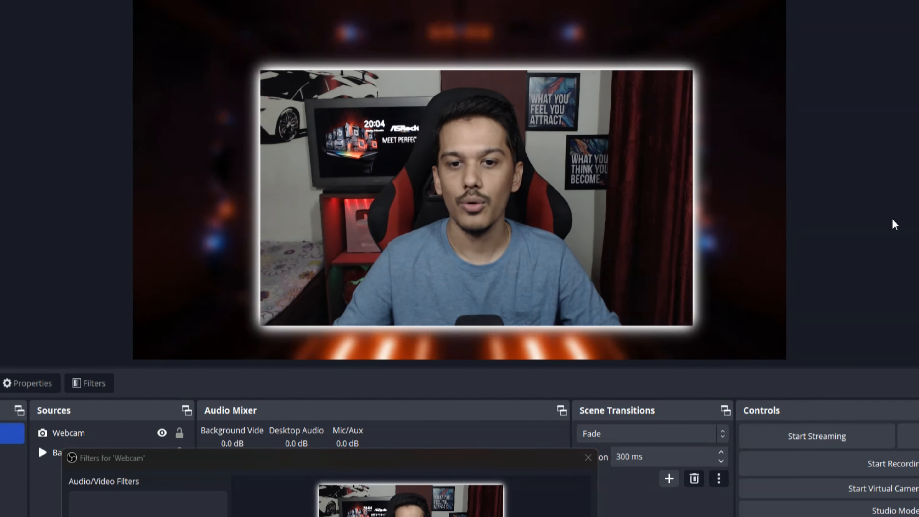
{"action": "left_click_drag", "start_coordinate": [562, 236], "coordinate": [559, 212]}
{"action": "left_click", "coordinate": [893, 186]}
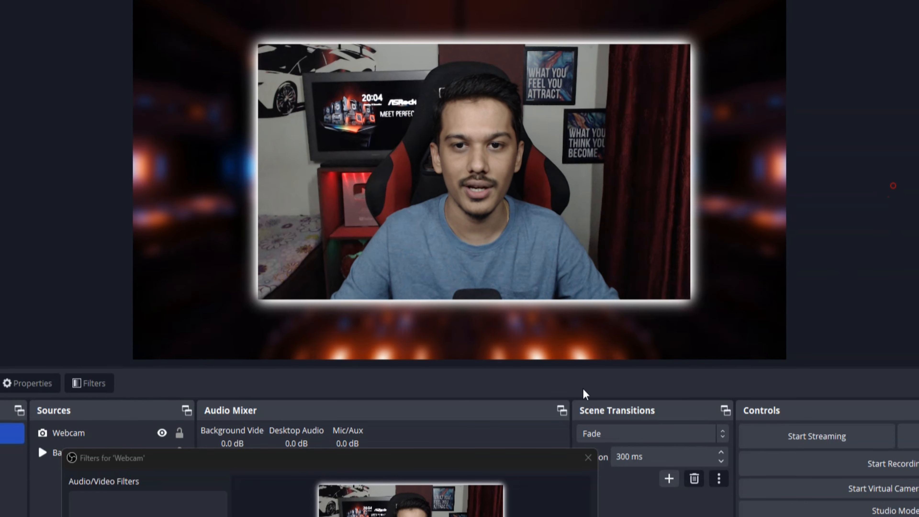
Bring the Filters window back up and reduce the glow size to 20 px.
{"action": "left_click_drag", "start_coordinate": [389, 464], "coordinate": [593, 13]}
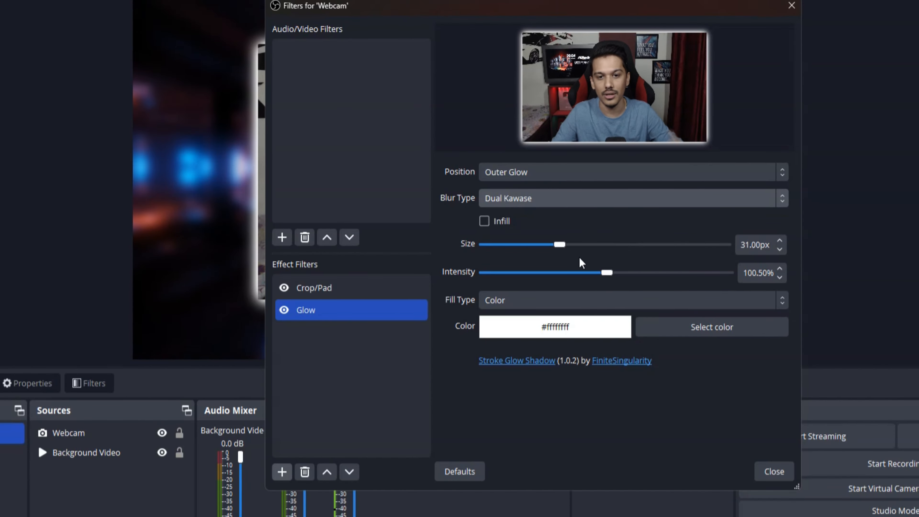
{"action": "left_click_drag", "start_coordinate": [564, 242], "coordinate": [536, 240]}
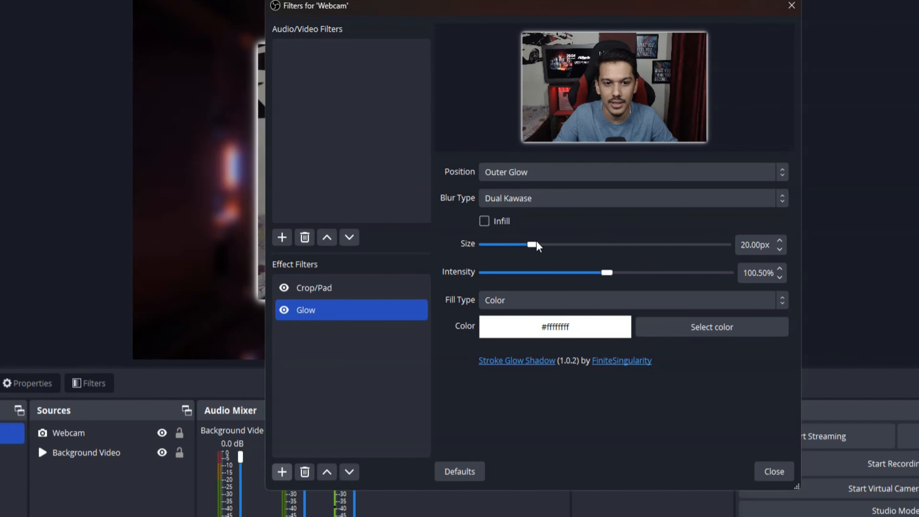
{"action": "left_click", "coordinate": [407, 375]}
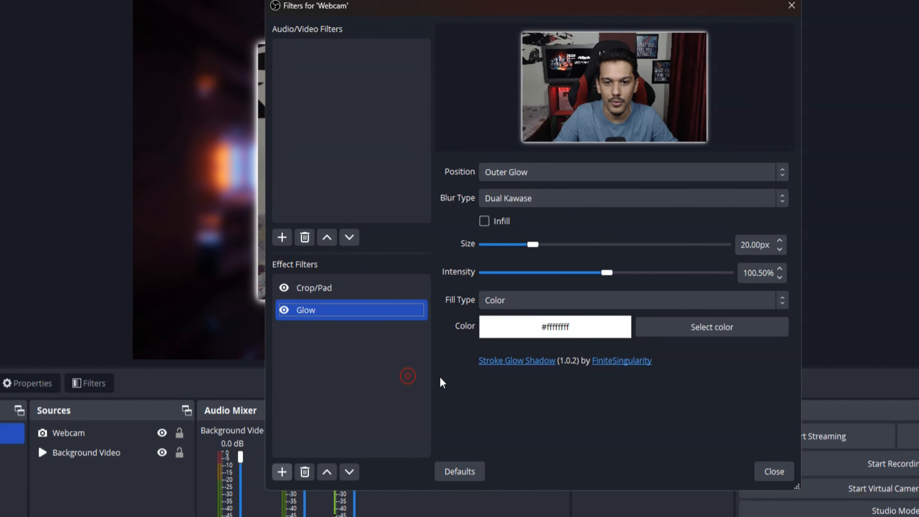
Set the glow color to red (#ff0000) and move the Filters window aside to check the webcam on the canvas.
{"action": "left_click", "coordinate": [684, 327]}
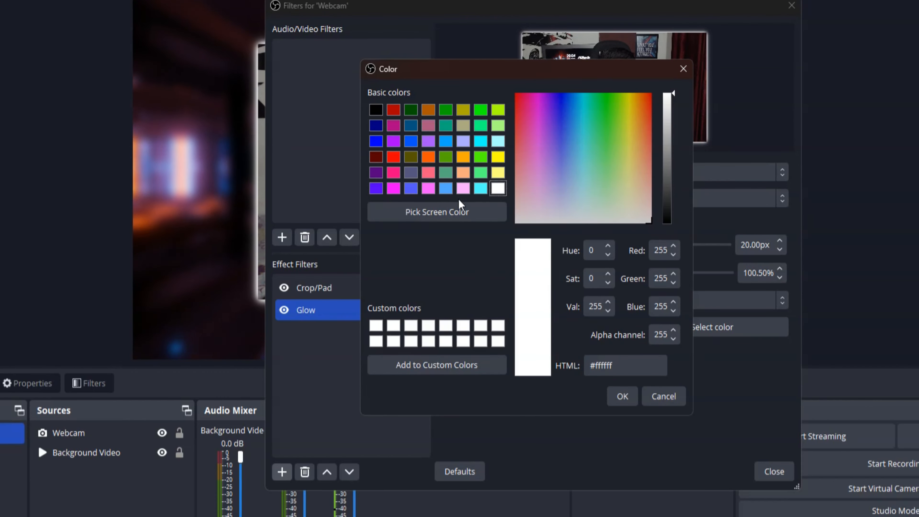
{"action": "left_click", "coordinate": [395, 157]}
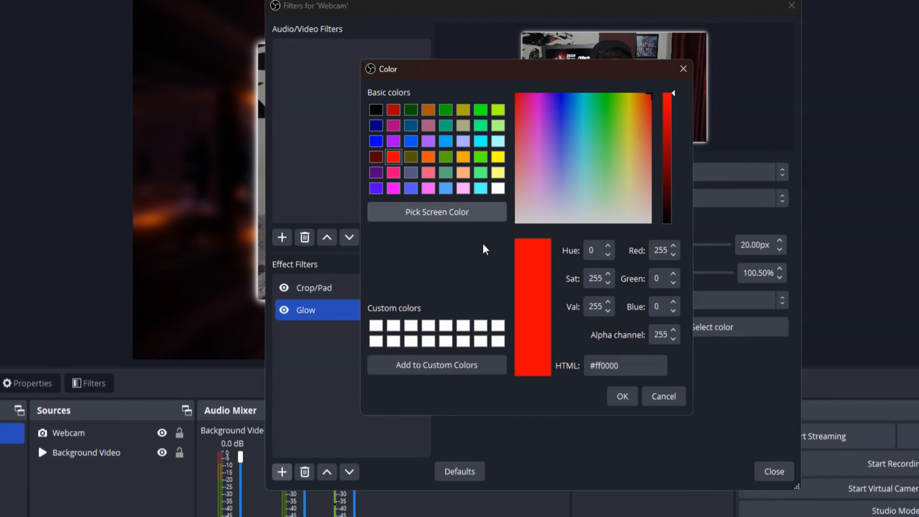
{"action": "left_click", "coordinate": [623, 397]}
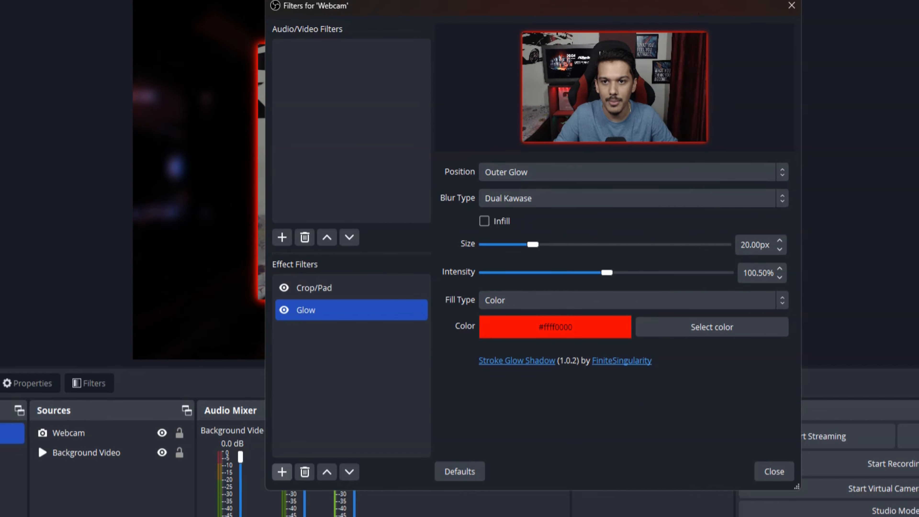
{"action": "left_click_drag", "start_coordinate": [734, 14], "coordinate": [400, 385]}
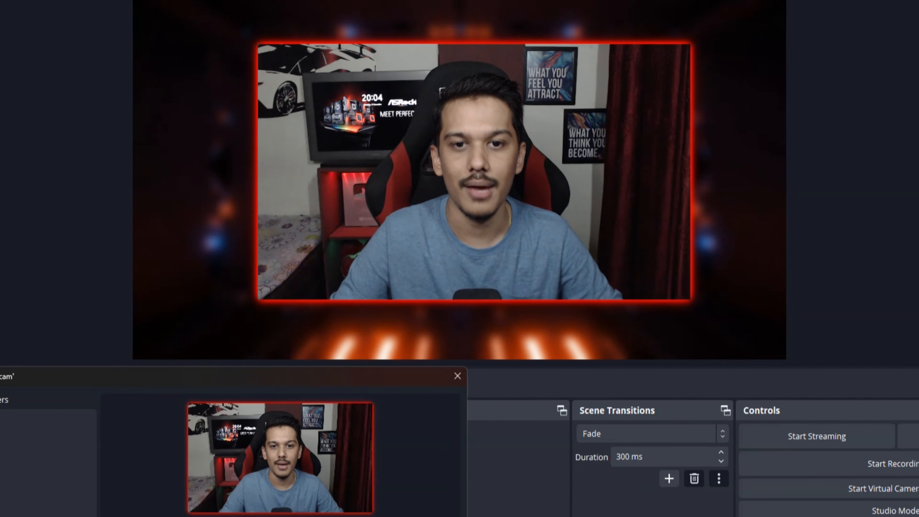
{"action": "left_click_drag", "start_coordinate": [289, 375], "coordinate": [699, 9]}
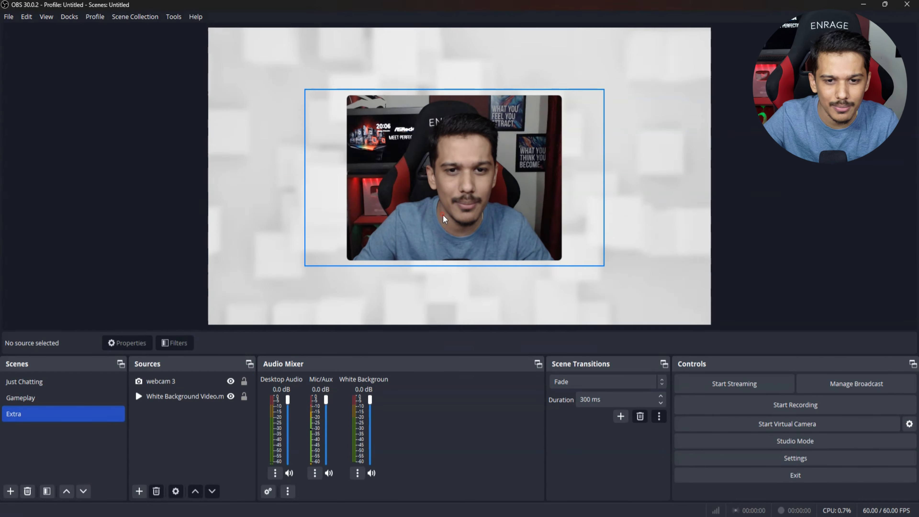
Open the filters of the webcam 3 source and add a Shadow effect filter.
{"action": "left_click", "coordinate": [174, 381]}
{"action": "left_click", "coordinate": [153, 425]}
{"action": "left_click", "coordinate": [194, 381]}
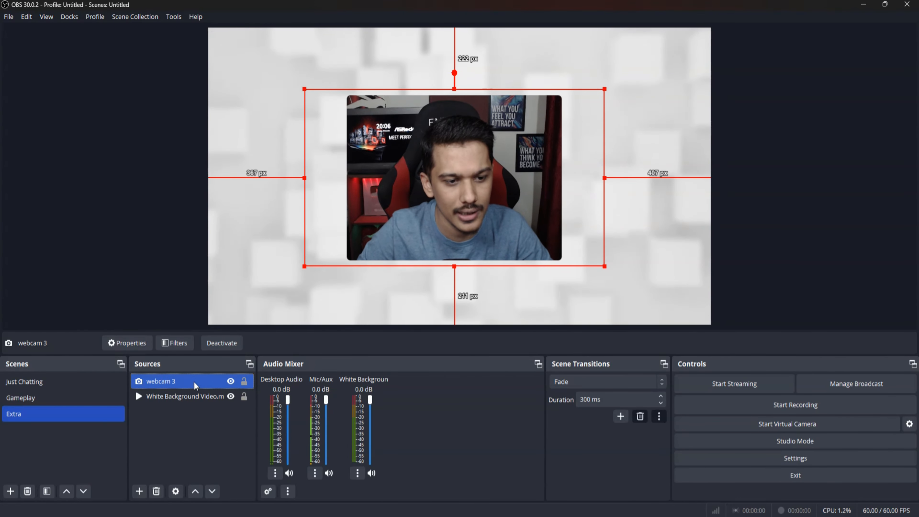
{"action": "left_click", "coordinate": [183, 343]}
{"action": "left_click", "coordinate": [262, 427]}
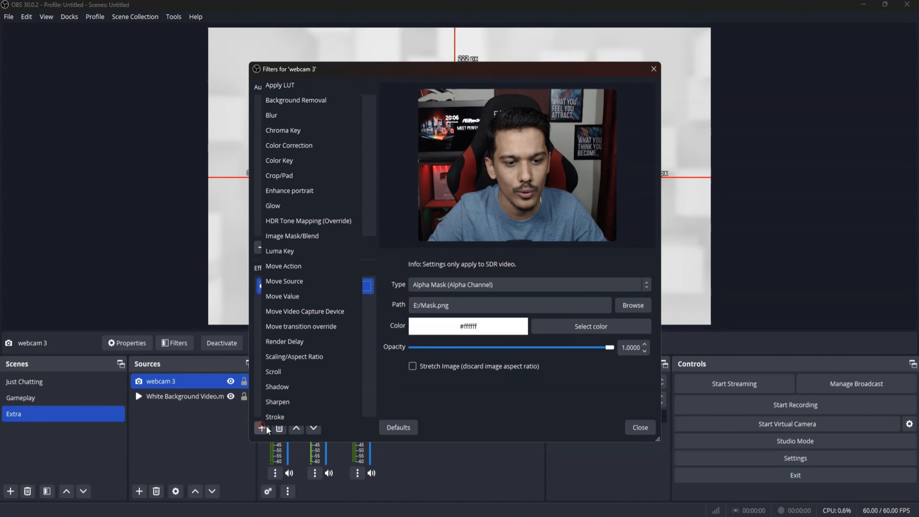
{"action": "left_click", "coordinate": [288, 386]}
{"action": "left_click", "coordinate": [428, 269]}
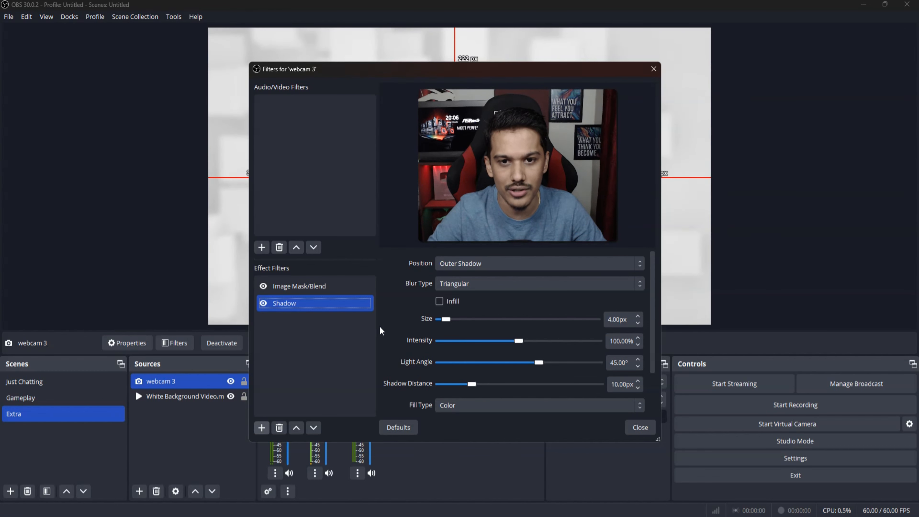
Increase the shadow size to about 60 px and try another light angle, keeping the Filters window clear of the webcam.
{"action": "left_click_drag", "start_coordinate": [528, 78], "coordinate": [737, 135]}
{"action": "left_click_drag", "start_coordinate": [657, 375], "coordinate": [727, 398]}
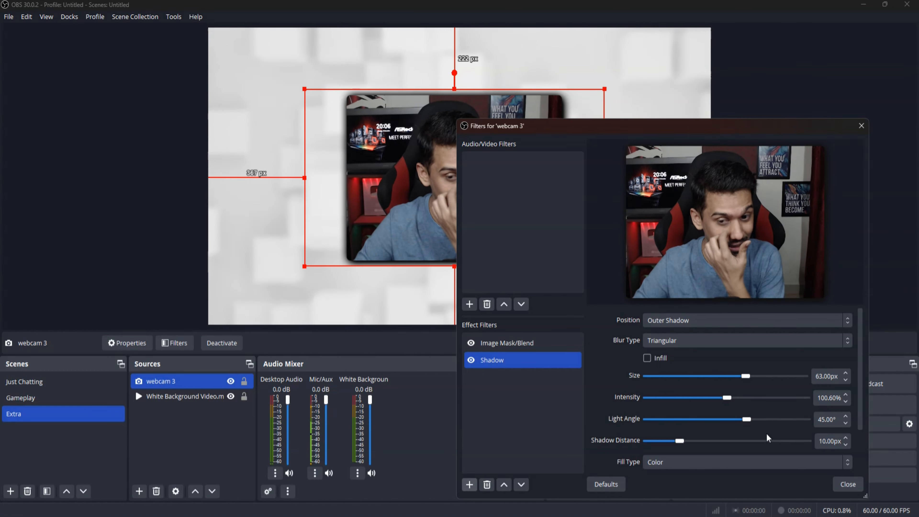
{"action": "left_click_drag", "start_coordinate": [751, 419], "coordinate": [716, 419]}
{"action": "left_click_drag", "start_coordinate": [638, 122], "coordinate": [451, 311]}
{"action": "left_click", "coordinate": [752, 186]}
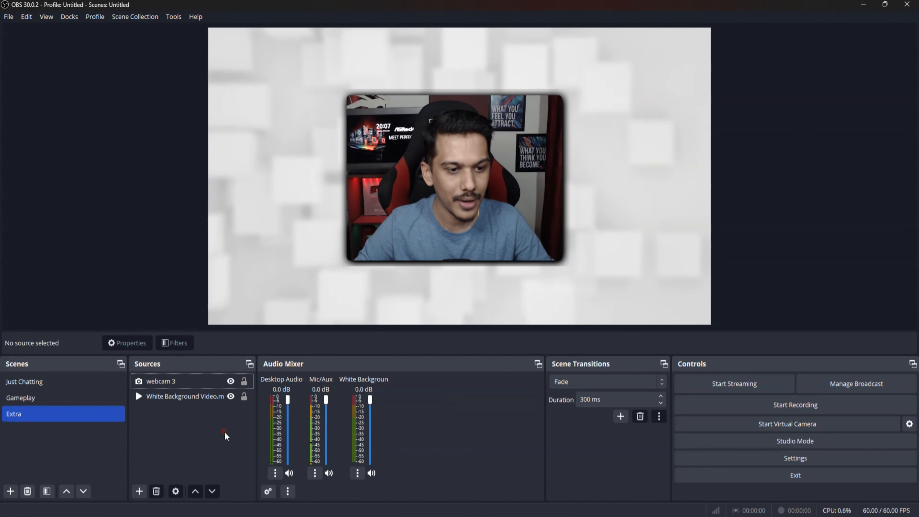
Reopen the filters of webcam 3 and disable its Shadow filter.
{"action": "left_click", "coordinate": [174, 426]}
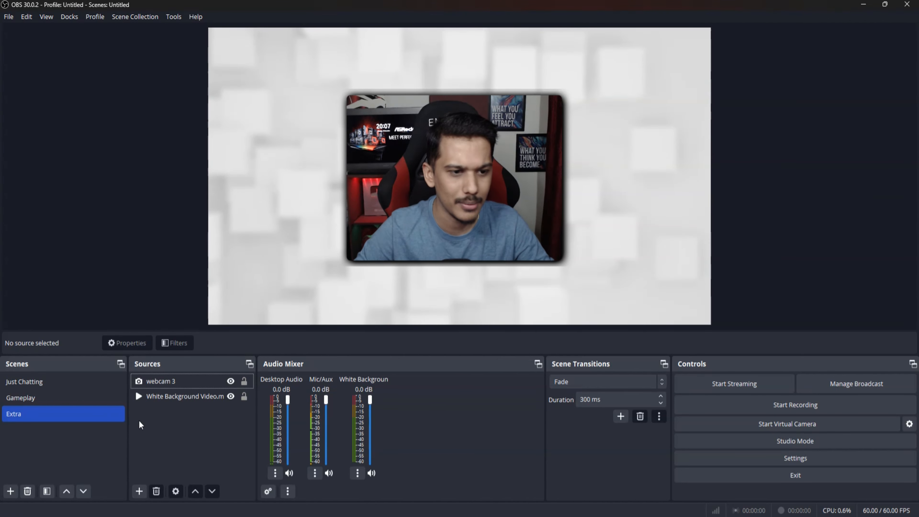
{"action": "left_click", "coordinate": [139, 491]}
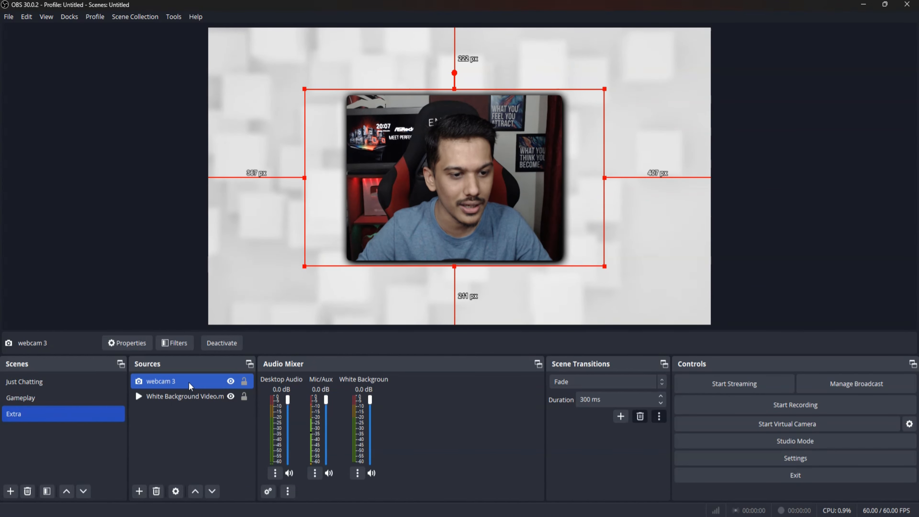
{"action": "left_click", "coordinate": [175, 343]}
{"action": "left_click", "coordinate": [278, 306]}
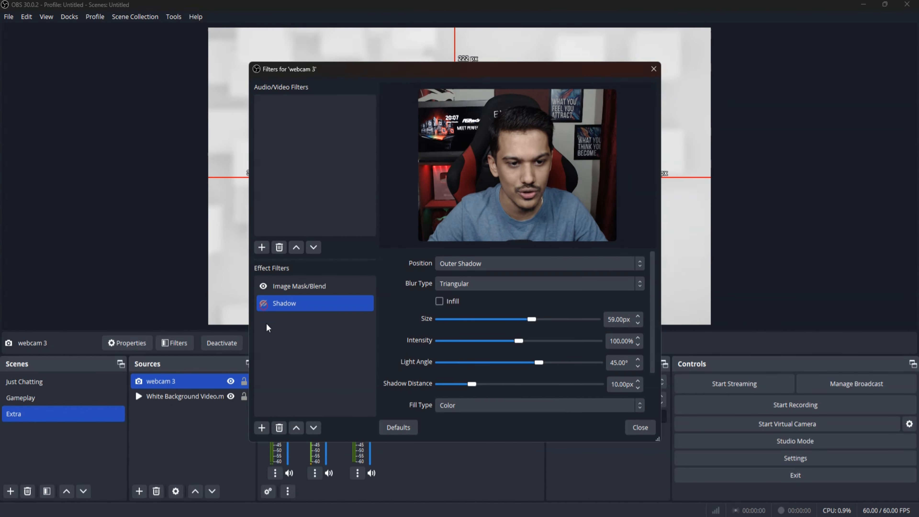
Add a Stroke effect filter to webcam 3.
{"action": "left_click", "coordinate": [261, 427]}
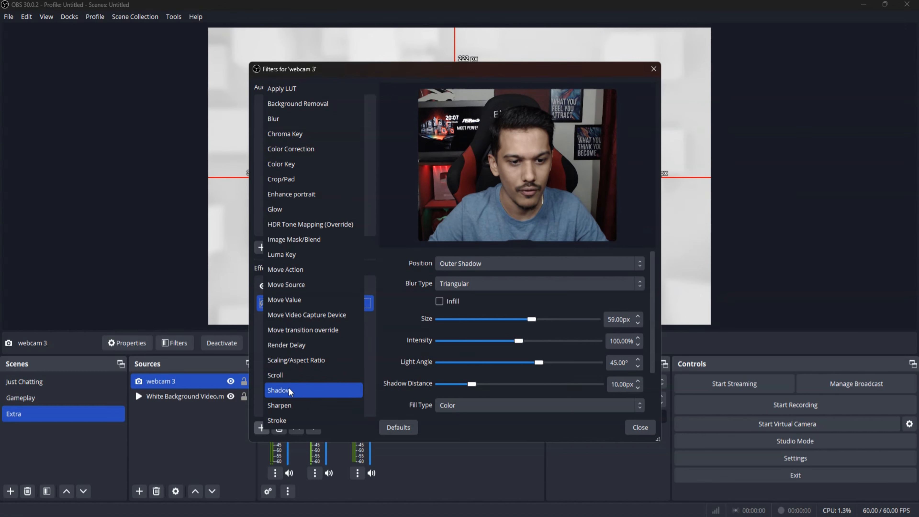
{"action": "left_click", "coordinate": [286, 419]}
{"action": "left_click", "coordinate": [427, 272]}
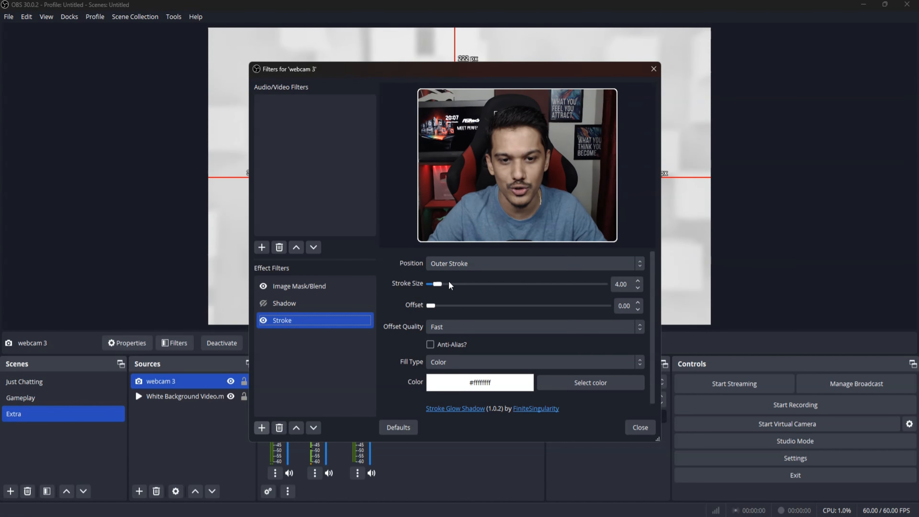
Open the color selection for the Stroke filter.
{"action": "left_click", "coordinate": [570, 386]}
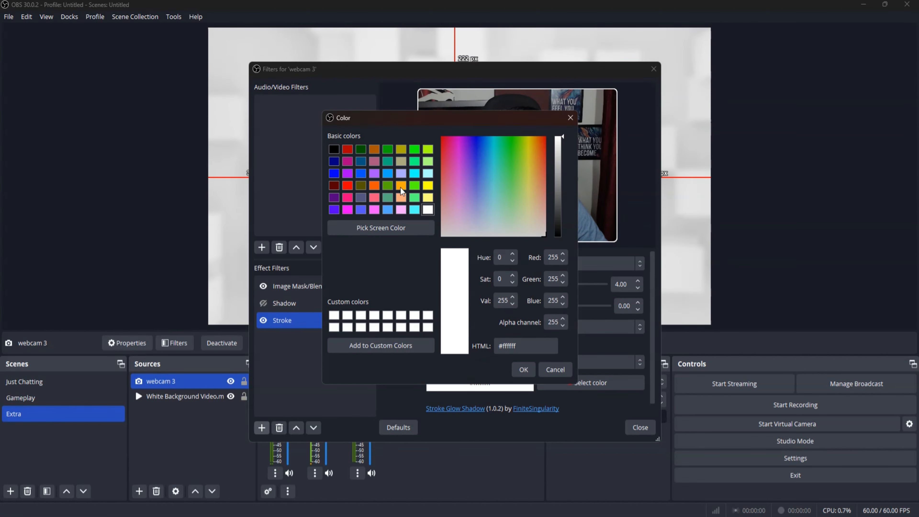